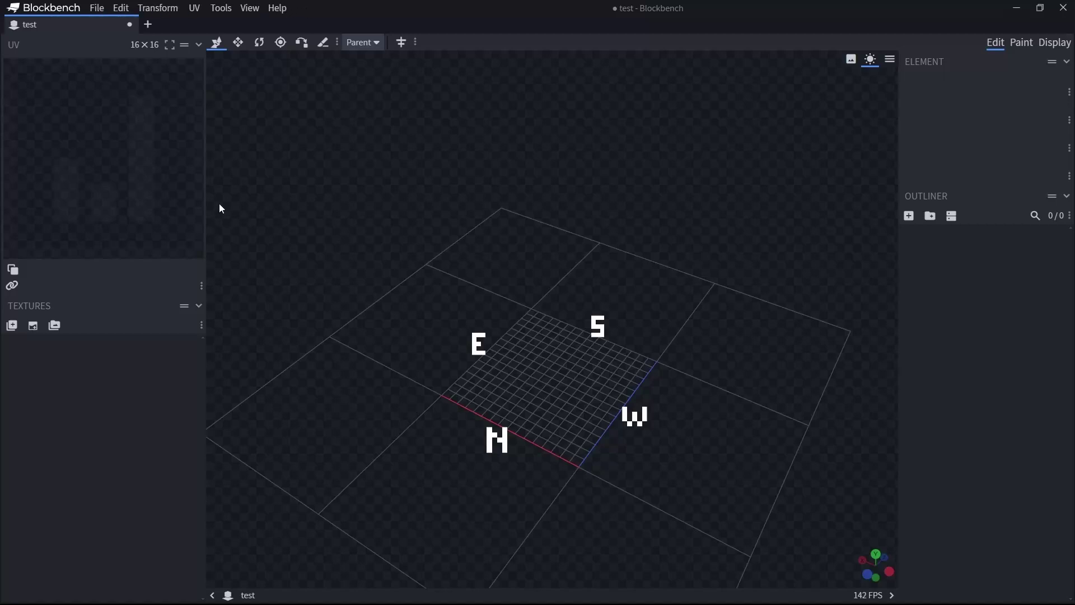
View the start page with its new model formats in a new tab and return to the test project.
left_click(148, 25)
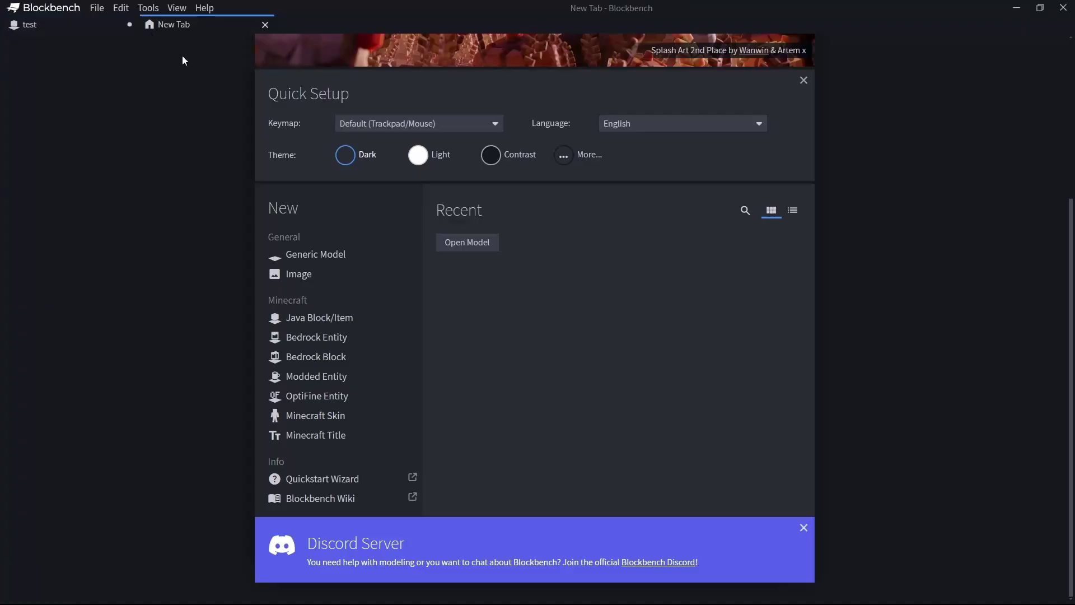
left_click(265, 25)
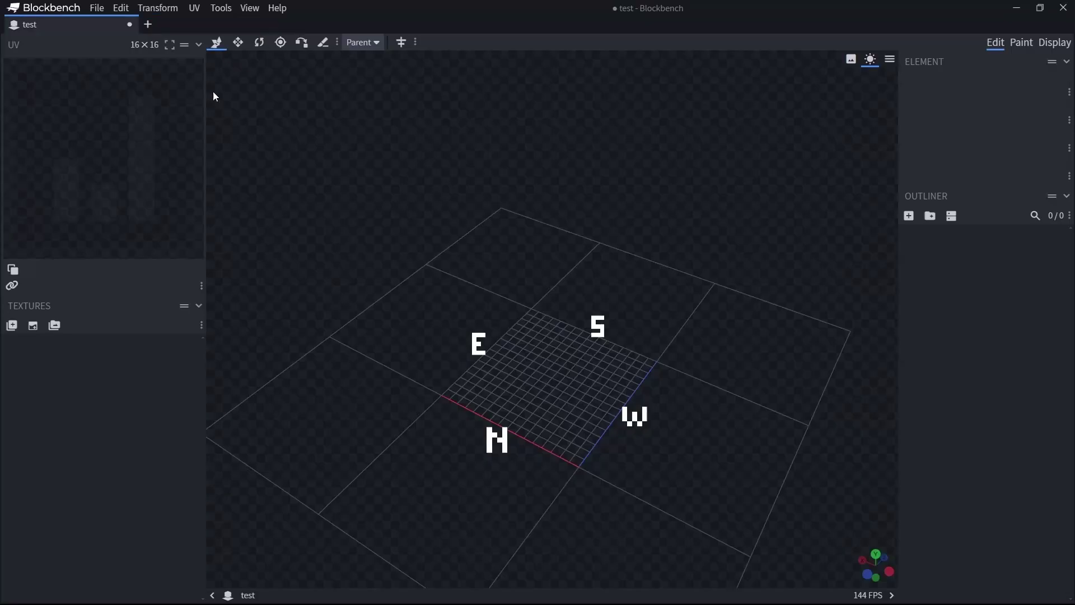
left_click(149, 26)
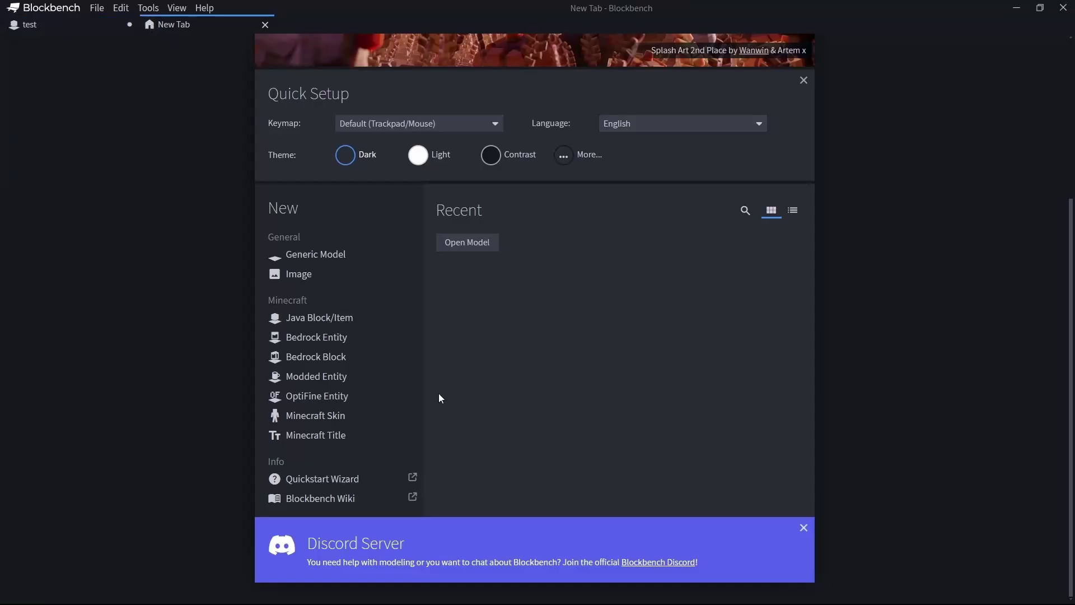
left_click(84, 22)
left_click(149, 25)
left_click(101, 25)
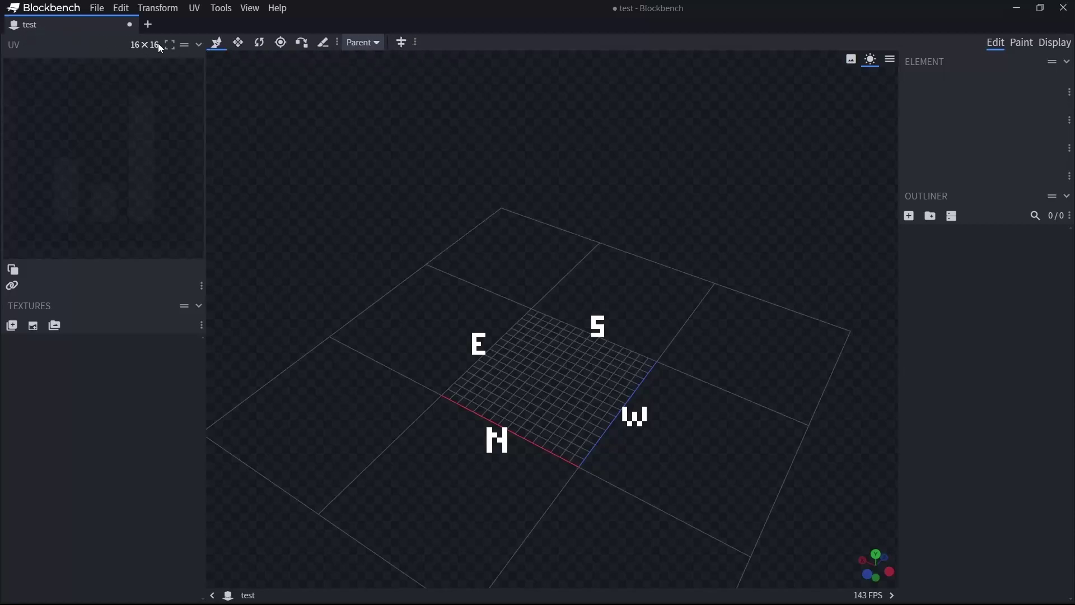
Collapse and re-expand the UV and Textures panels.
left_click(199, 46)
left_click(199, 47)
left_click(198, 305)
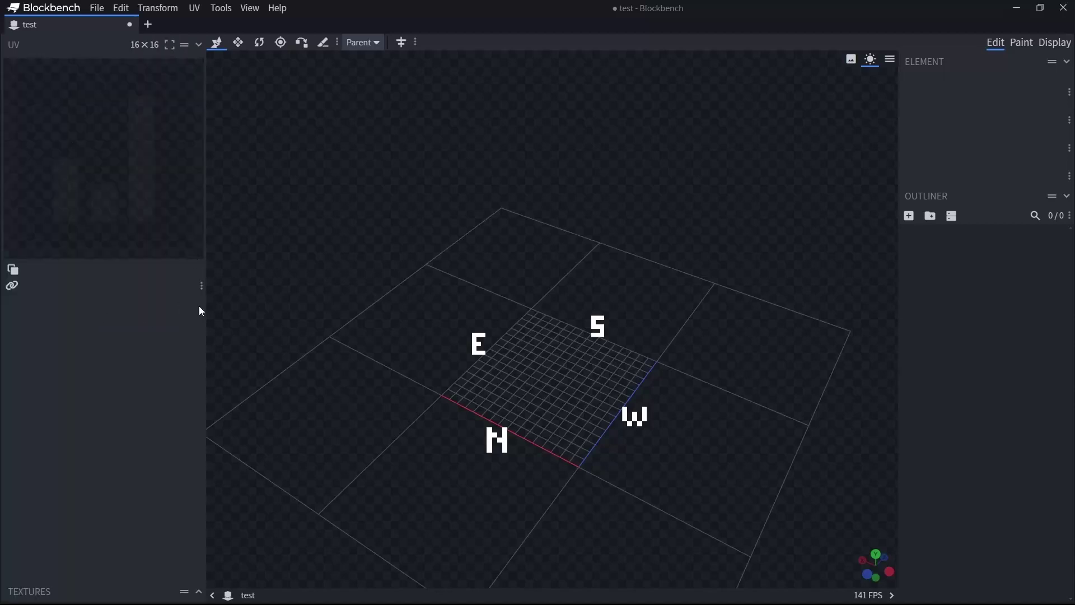
left_click(199, 593)
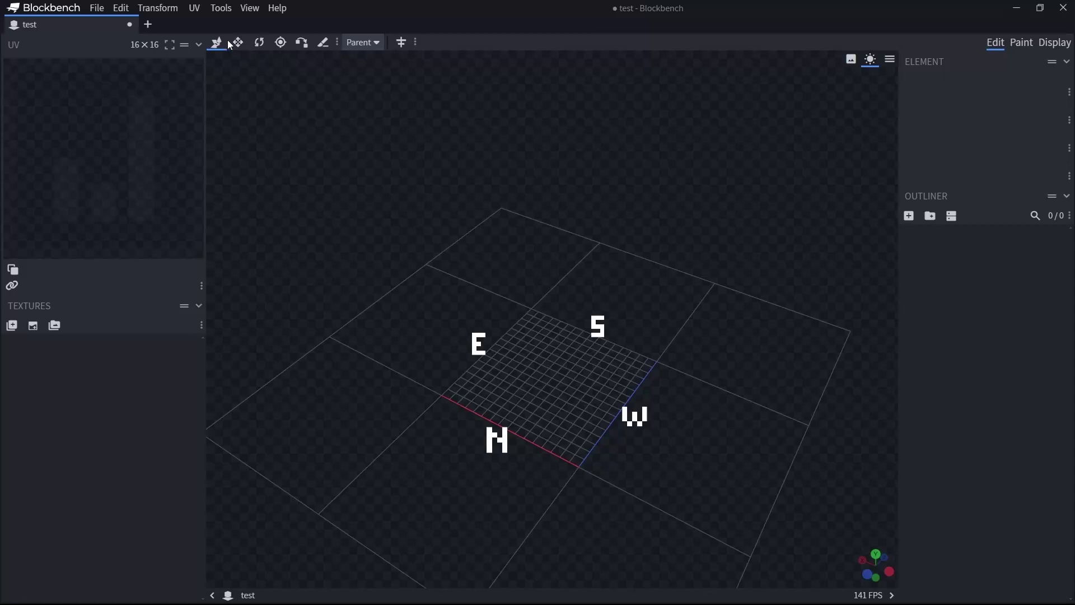
Compare the Edit, Paint and Display mode workspaces by switching between them repeatedly.
left_click_drag(714, 409, 618, 474)
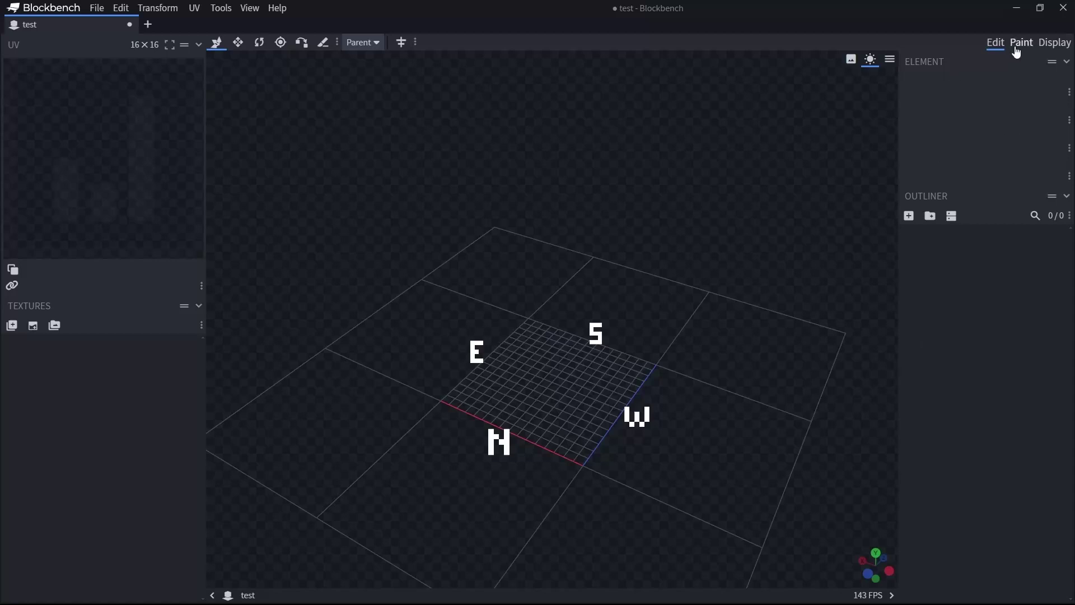
left_click(1021, 43)
left_click(1052, 44)
left_click(995, 43)
left_click(1019, 44)
left_click(1051, 43)
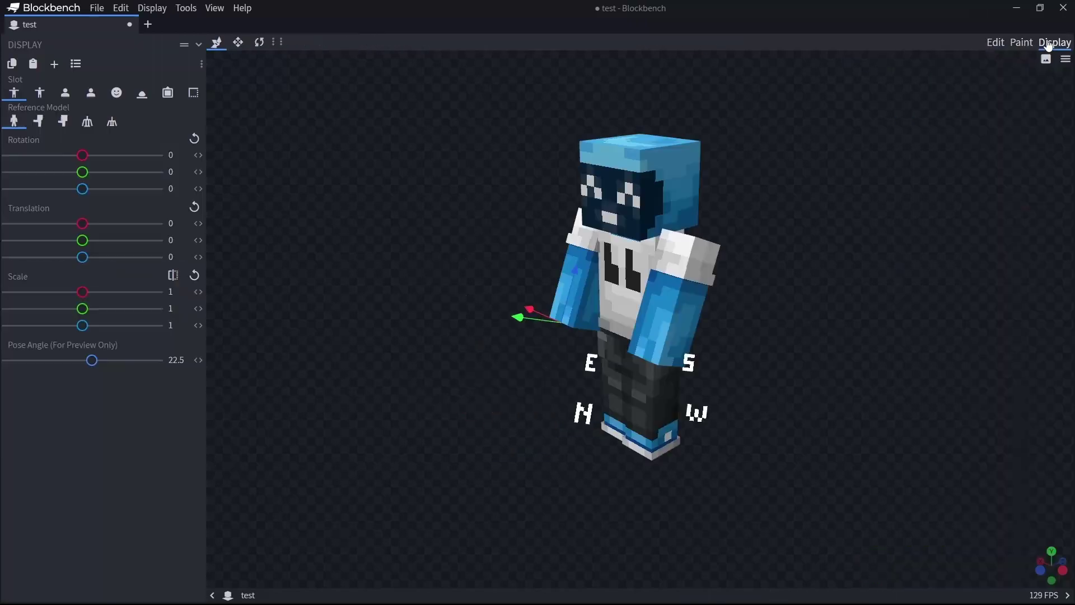
left_click(993, 43)
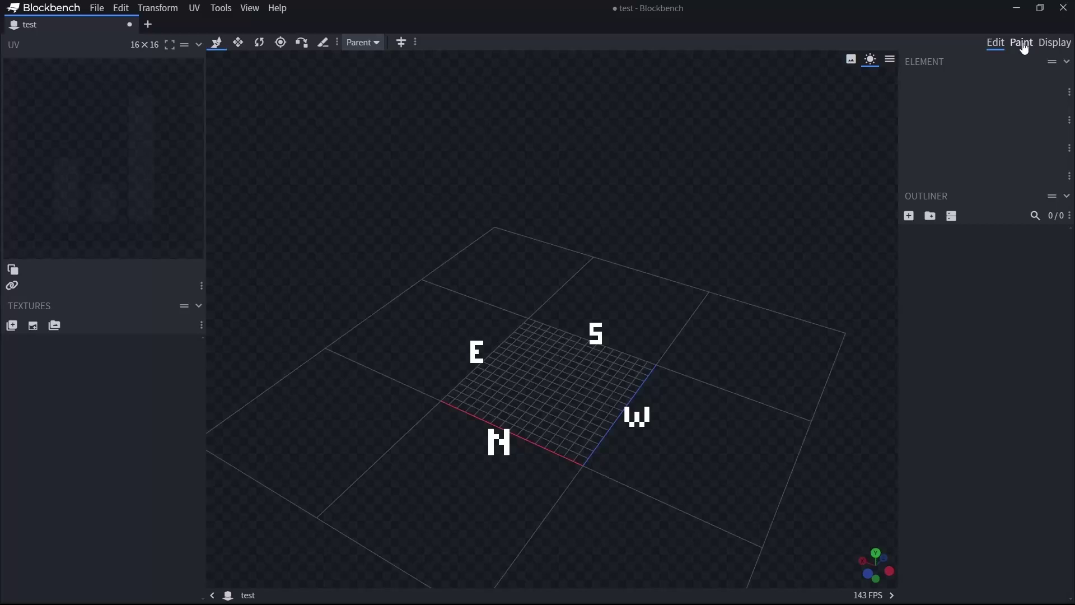
left_click(1021, 44)
left_click(1053, 44)
left_click(996, 44)
left_click(1021, 44)
left_click(1053, 43)
left_click(995, 43)
left_click(1022, 44)
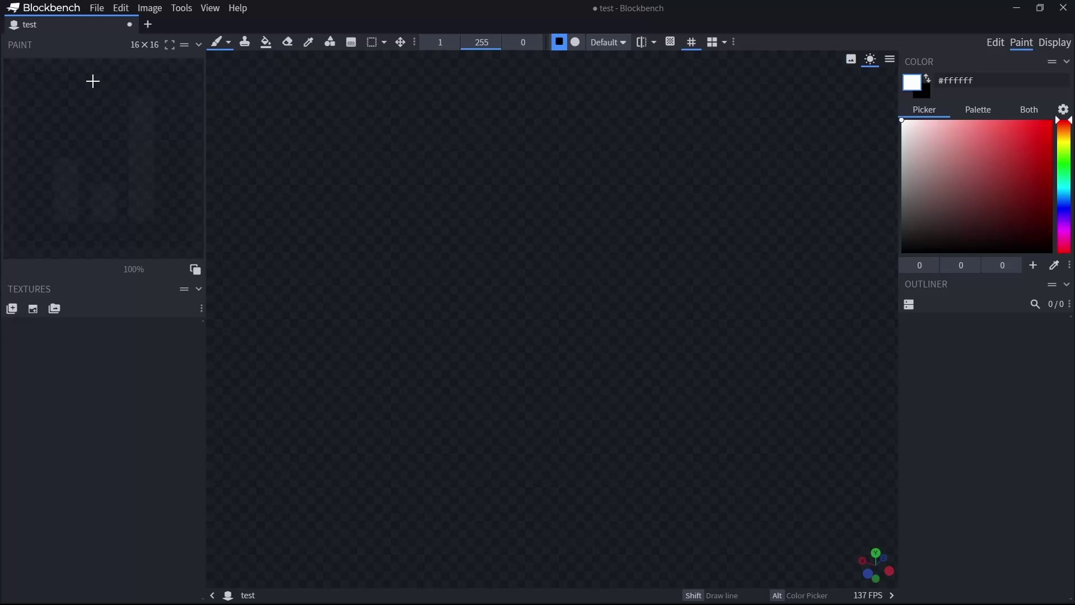
key("3")
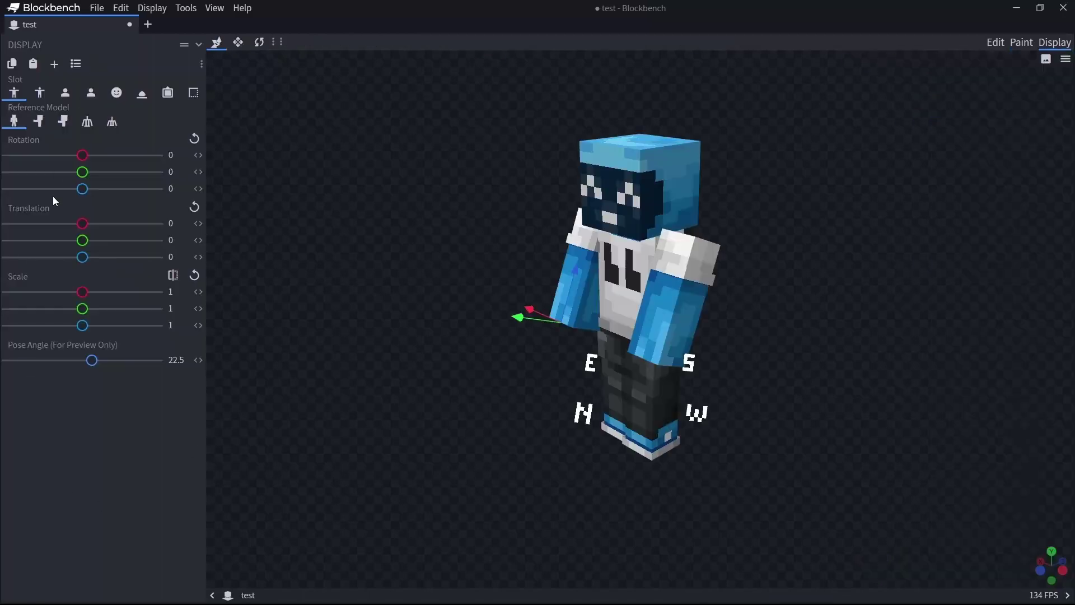
key("1")
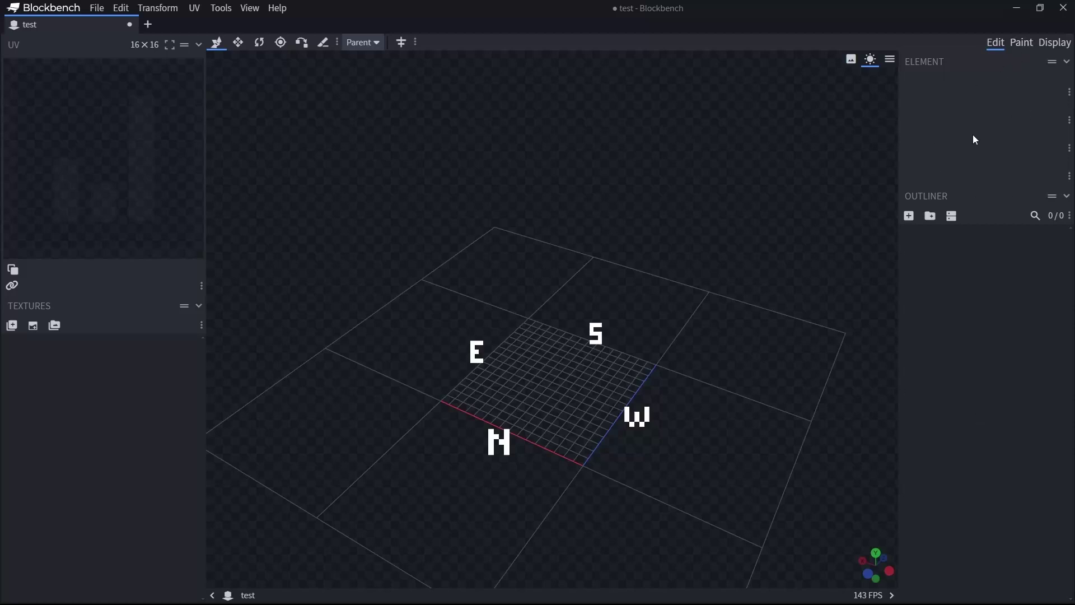
left_click(1020, 44)
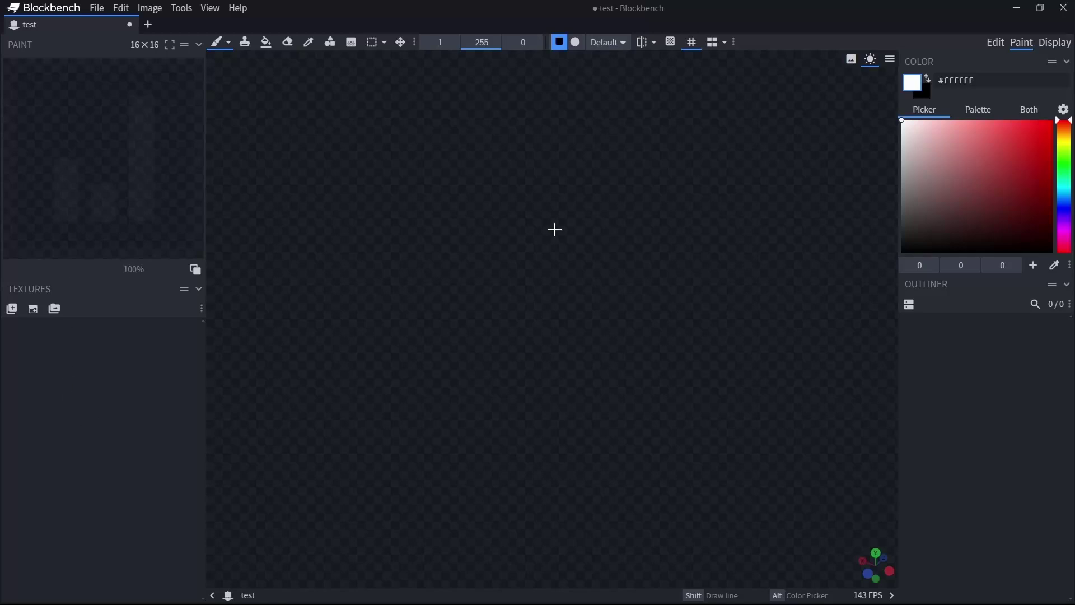
Preview the Display mode slots from Thirdperson Left through Firstperson, Head, Ground and Frame to GUI.
left_click(1049, 46)
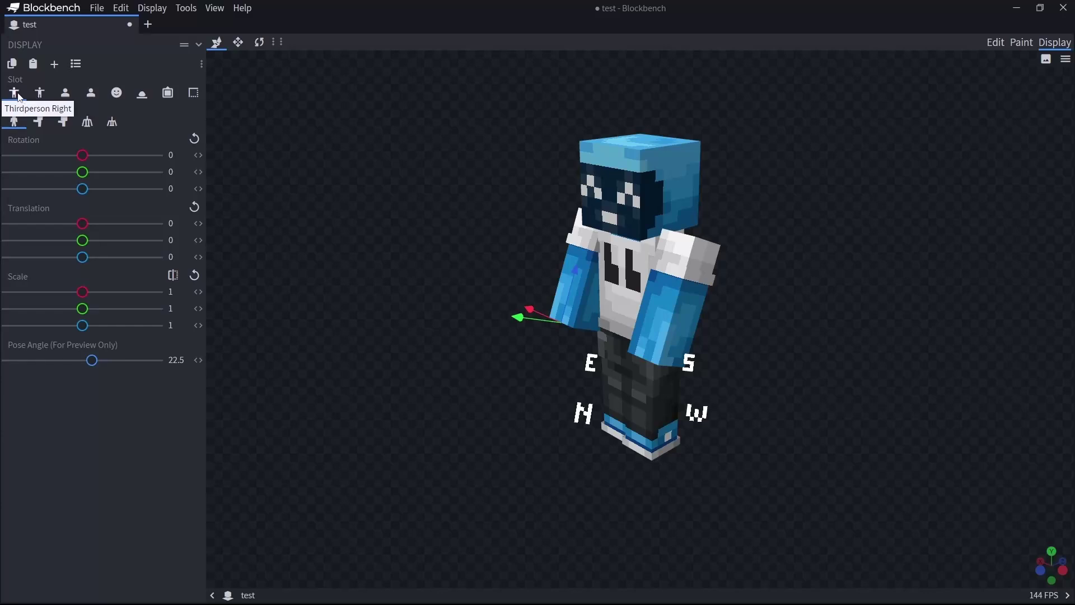
left_click(40, 96)
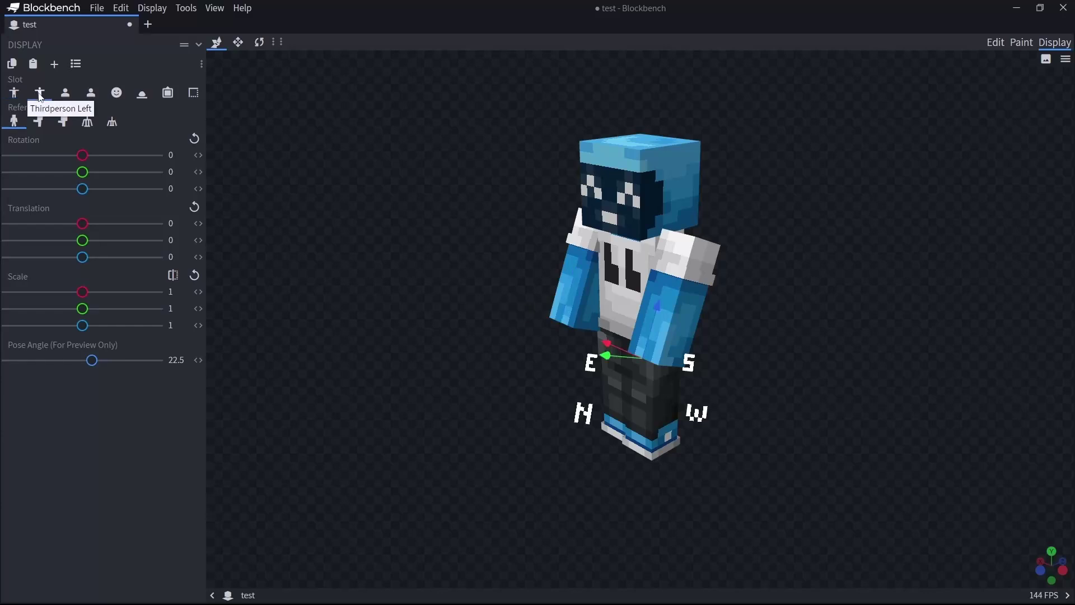
left_click(66, 93)
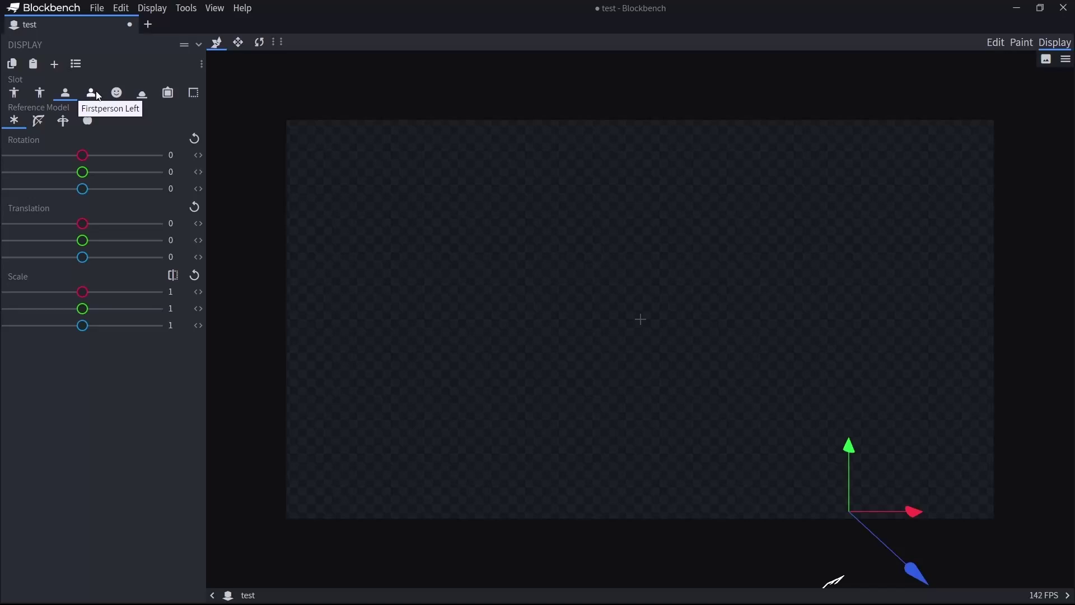
left_click(99, 96)
left_click(116, 94)
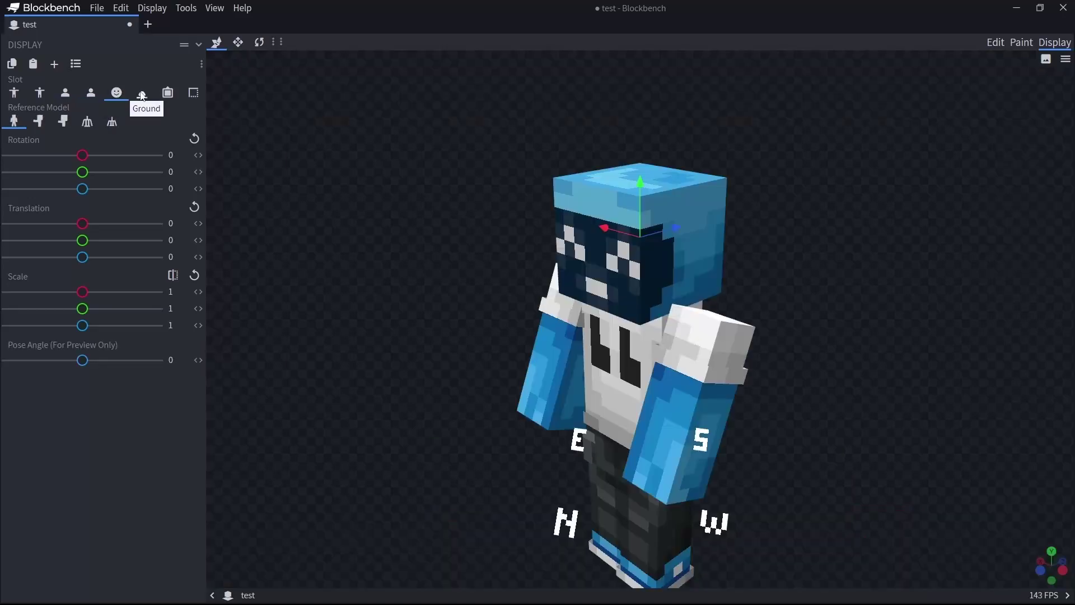
left_click(143, 94)
left_click(168, 93)
left_click(194, 93)
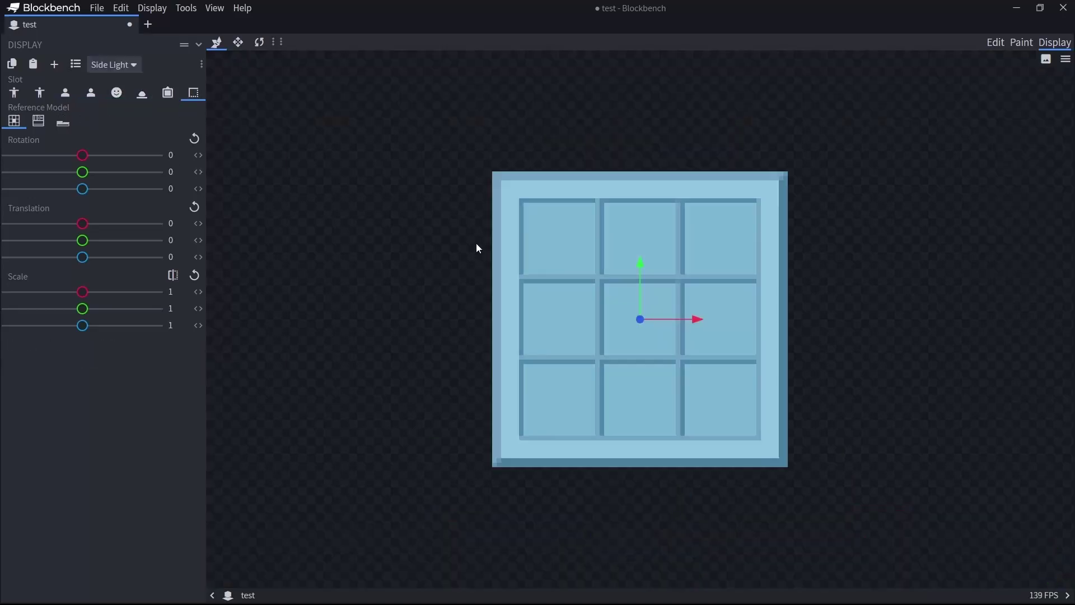
Preview the Thirdperson Right slot on the zombie and armor stand reference models and return to the player model.
left_click(14, 93)
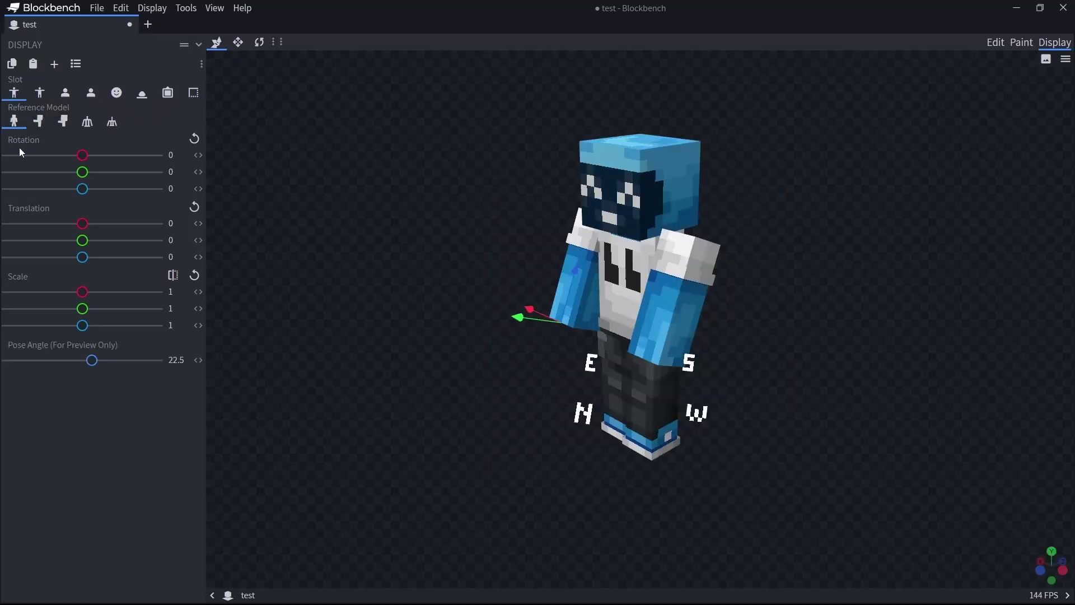
left_click(38, 121)
left_click(63, 121)
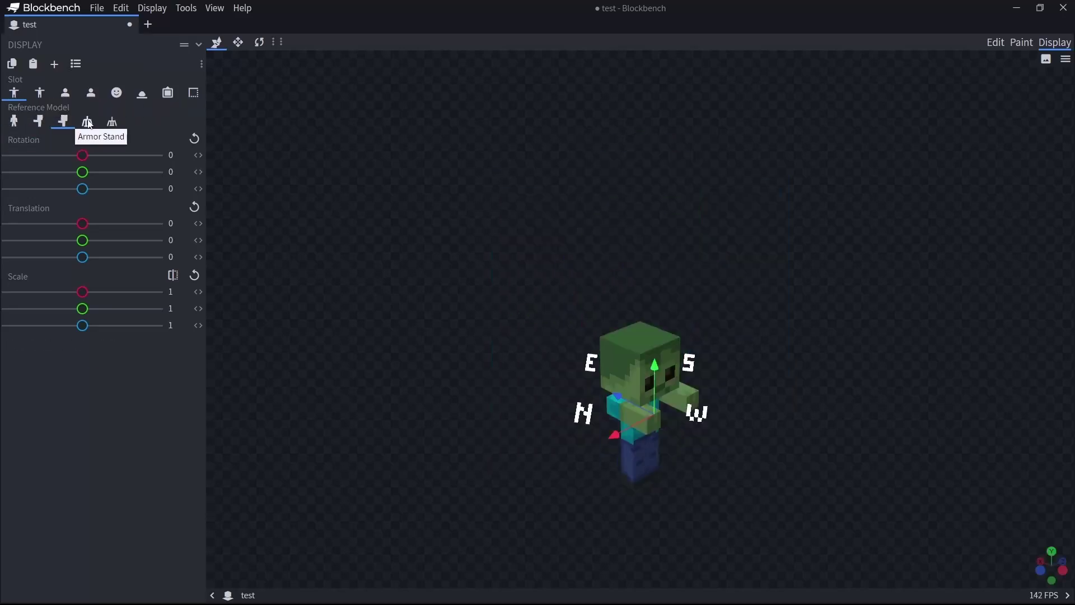
left_click(86, 122)
left_click(14, 121)
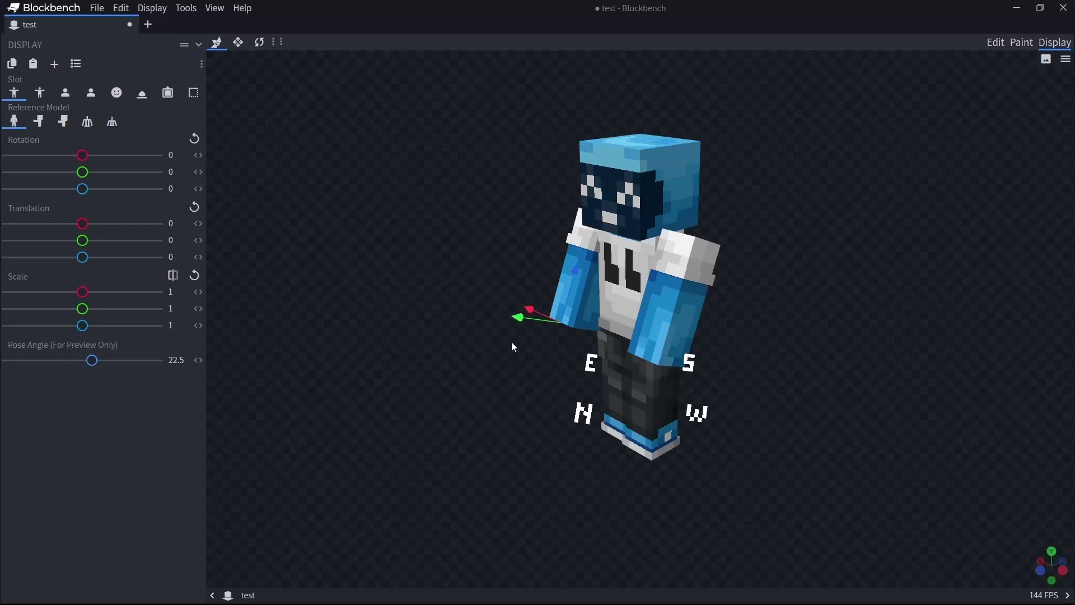
Revisit Edit, Paint and Display modes, view the player model from another angle, and return to Edit mode.
left_click(992, 43)
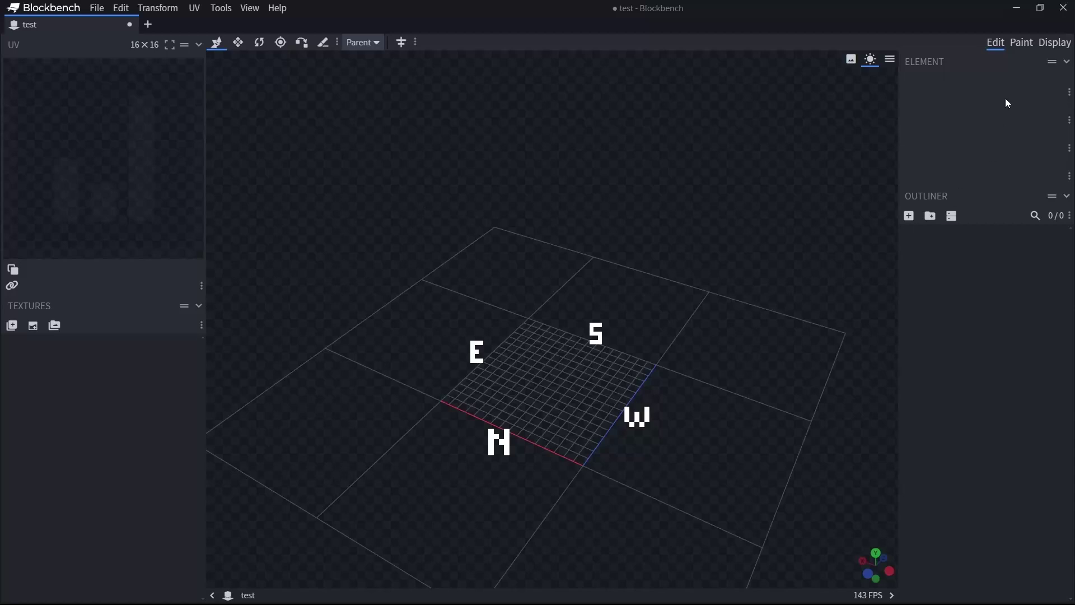
left_click(1018, 45)
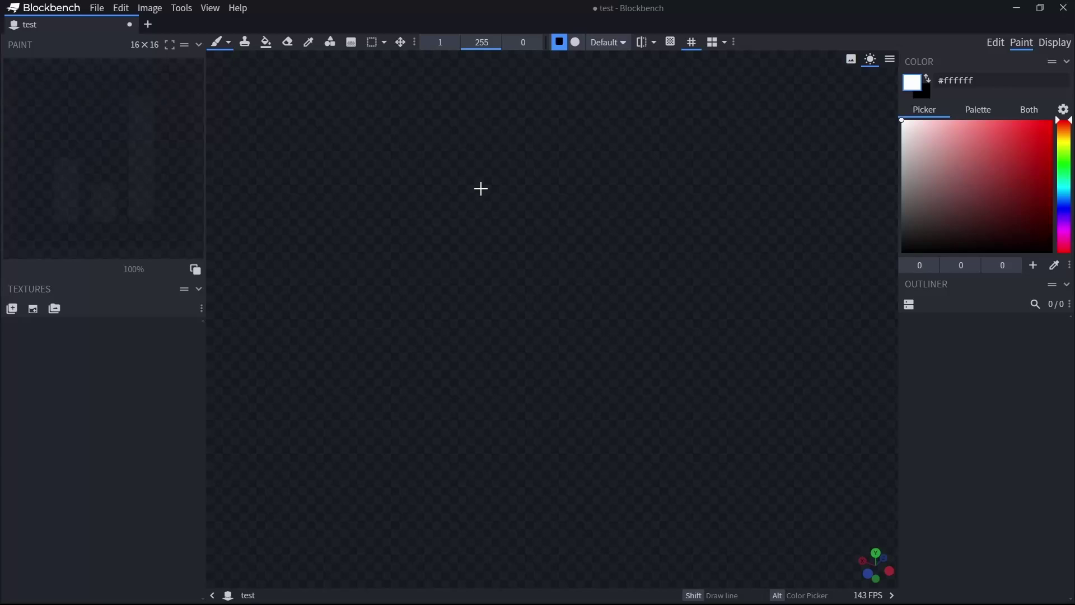
left_click(1041, 41)
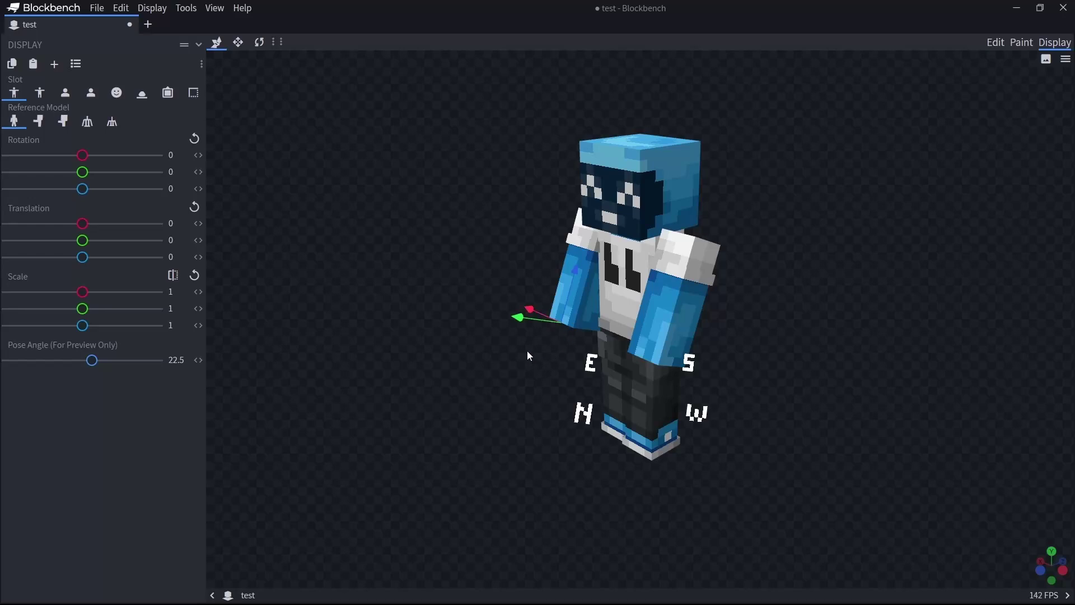
left_click_drag(387, 256, 611, 344)
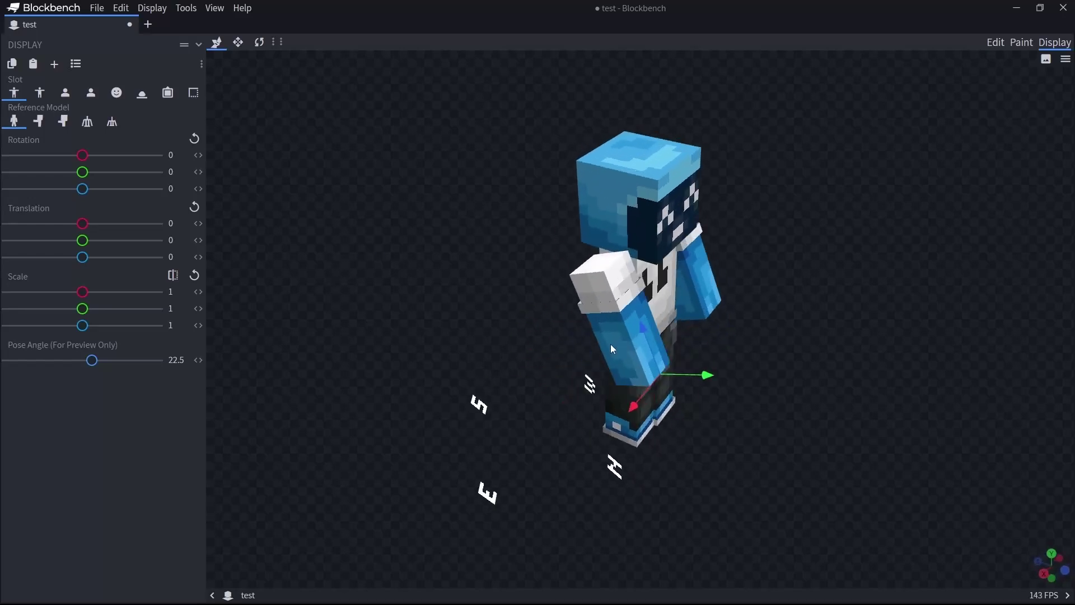
left_click(996, 43)
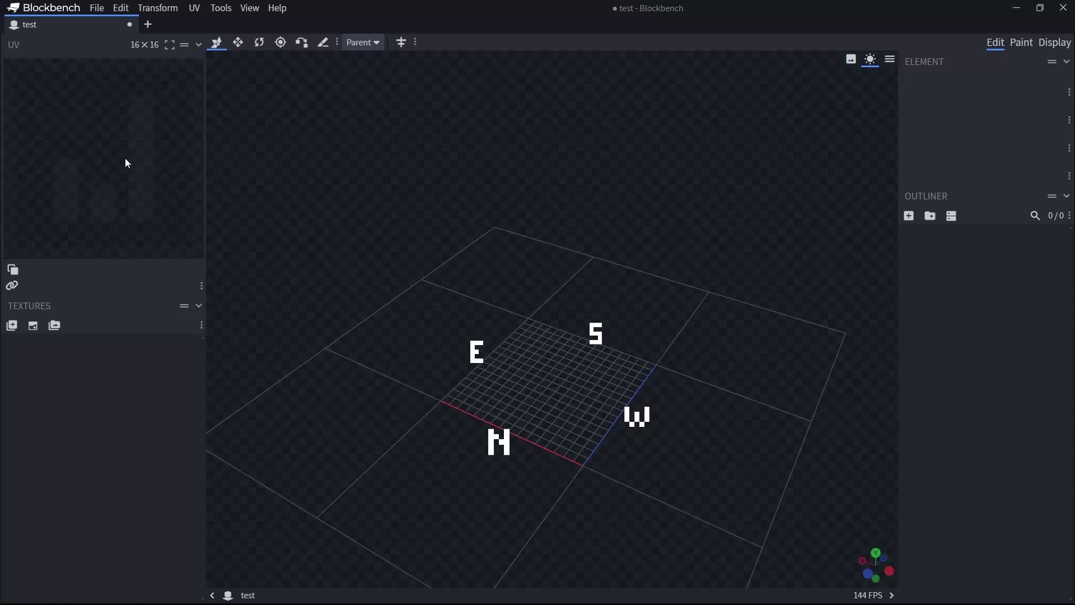
Examine the empty modelling grid from several angles, distances and positions.
left_click_drag(398, 343, 555, 368)
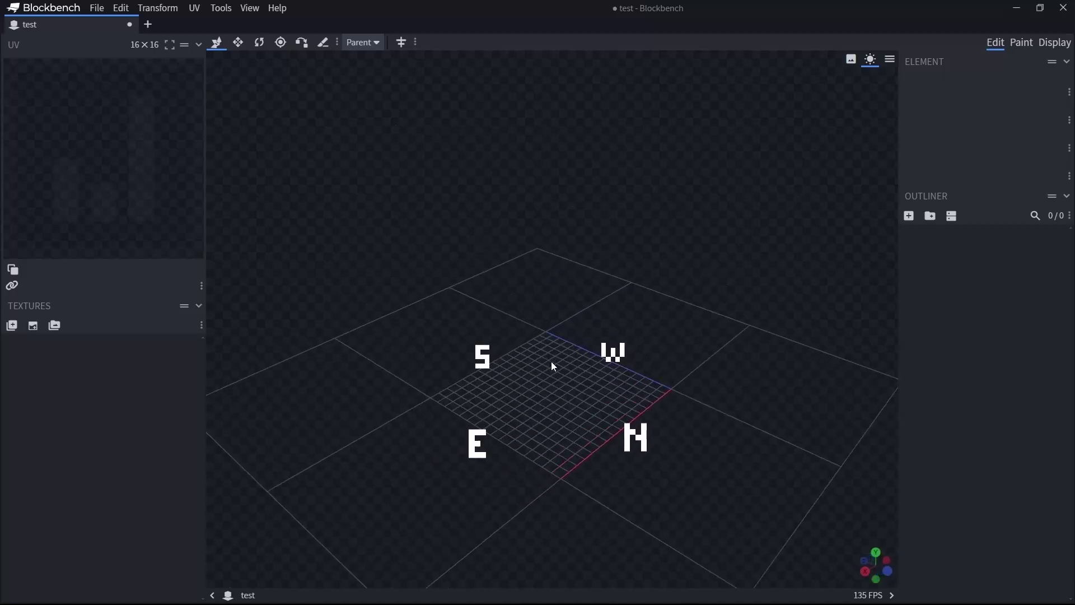
scroll(553, 366, "up", 3)
scroll(553, 366, "up", 2)
scroll(553, 366, "down", 4)
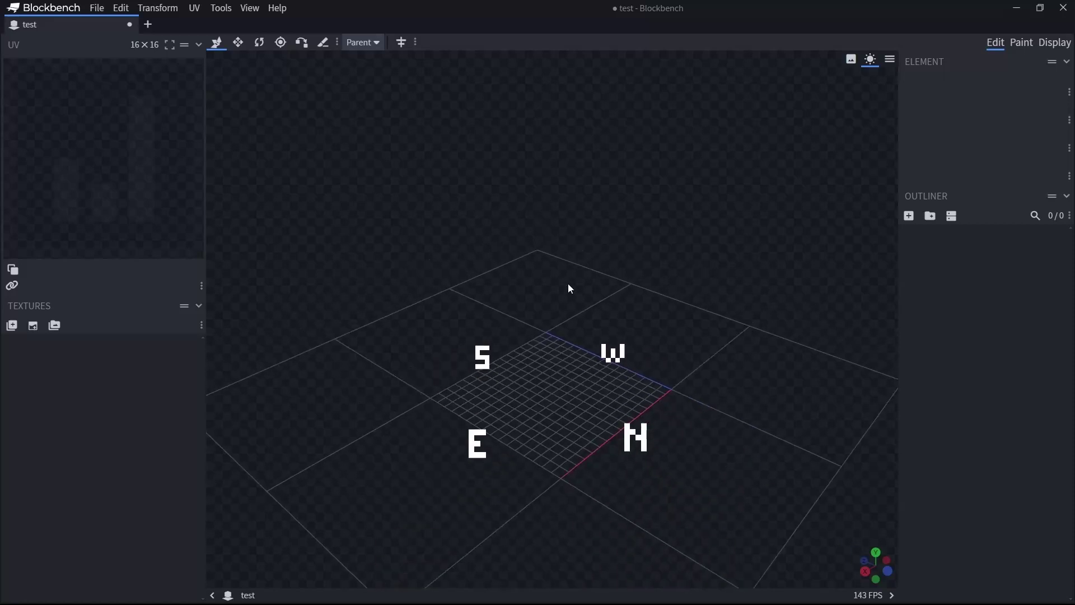
mouse_move(393, 275)
left_mouse_down()
mouse_move(676, 304)
mouse_move(675, 325)
mouse_move(372, 348)
mouse_move(375, 280)
left_mouse_up()
left_click_drag(387, 304, 654, 315)
scroll(655, 316, "up", 5)
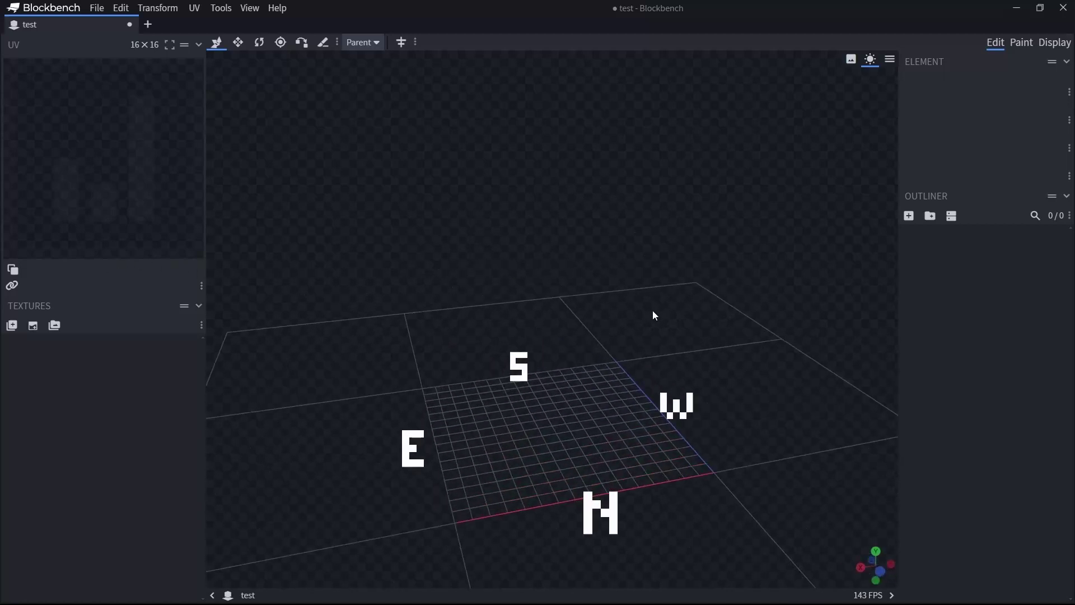
scroll(655, 316, "down", 4)
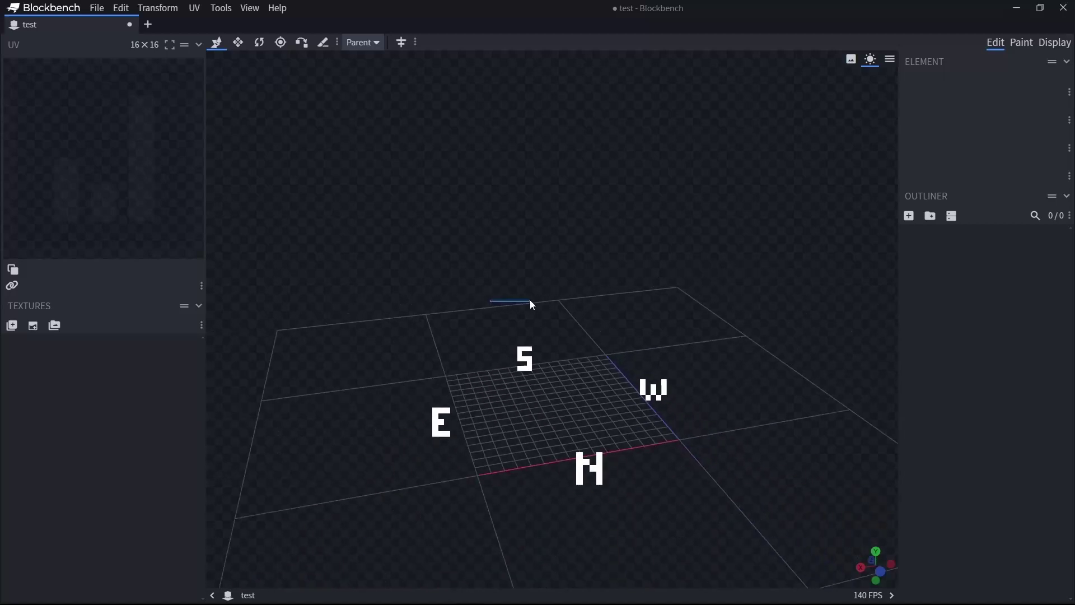
right_click_drag(531, 302, 480, 245)
left_click_drag(480, 244, 442, 295)
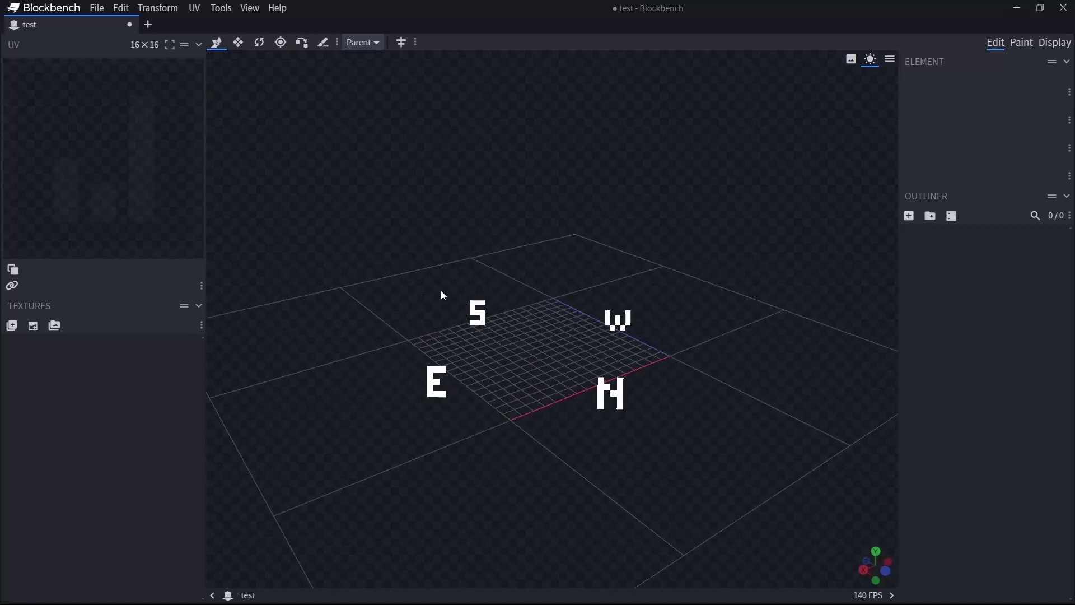
scroll(438, 289, "down", 3)
scroll(435, 288, "up", 5)
scroll(436, 287, "down", 3)
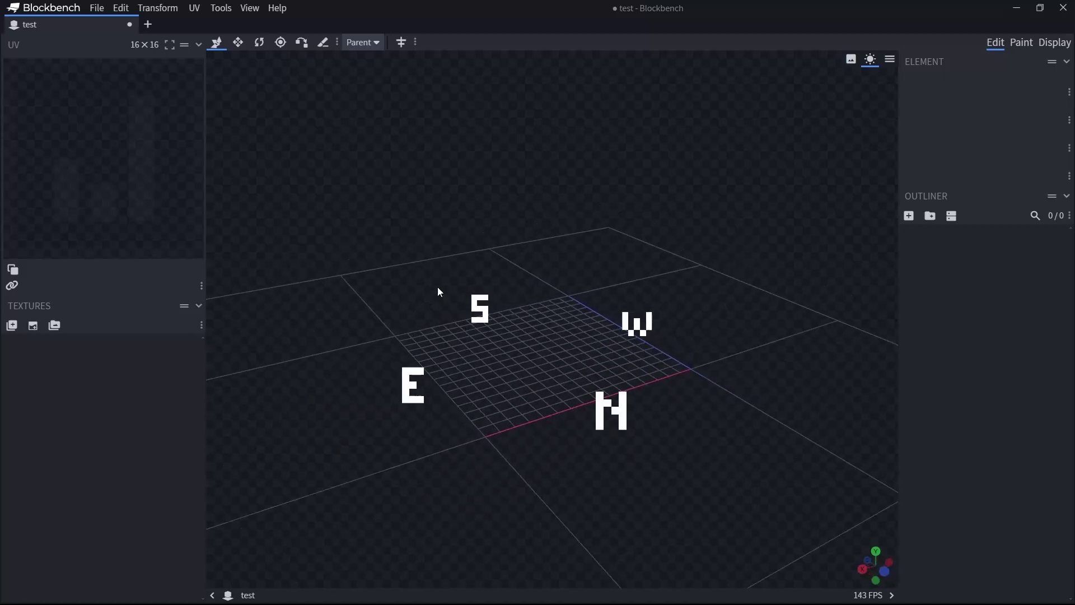
right_click_drag(438, 287, 479, 273)
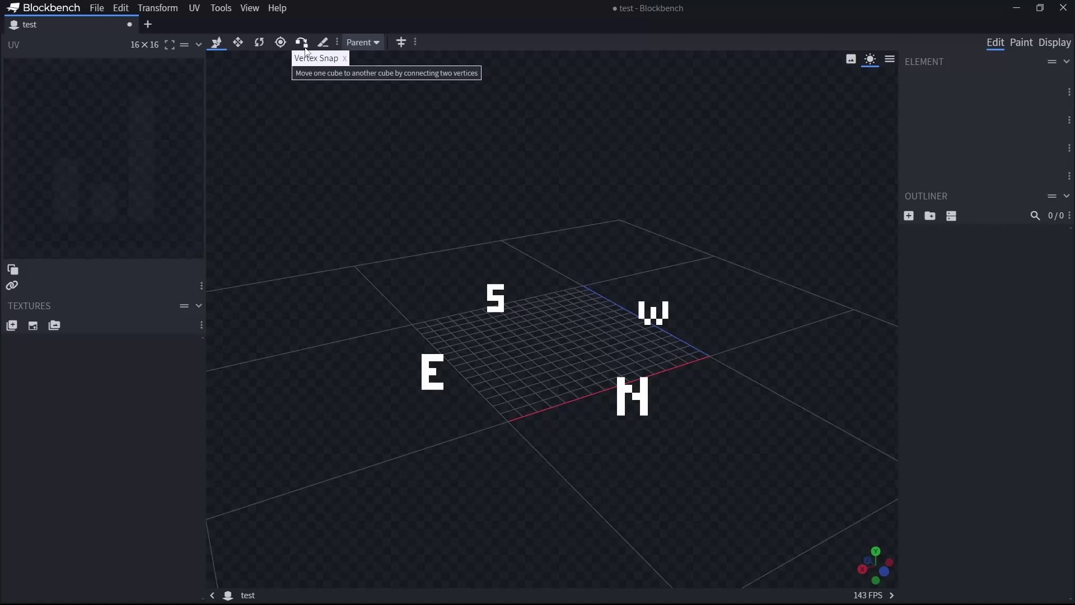
Examine the transform space options, leaving Parent selected.
left_click(376, 43)
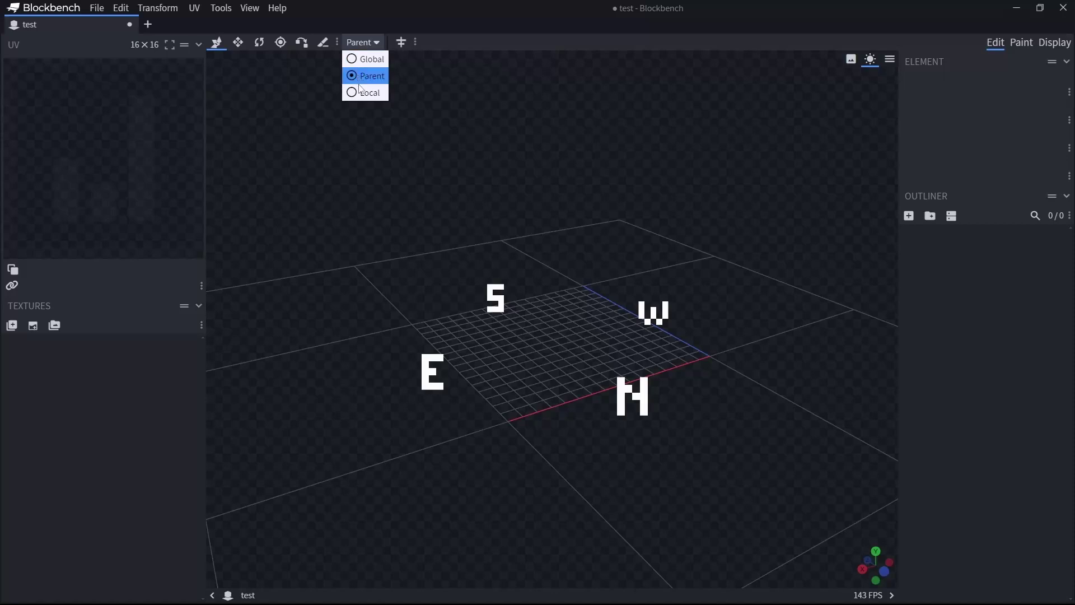
left_click(508, 140)
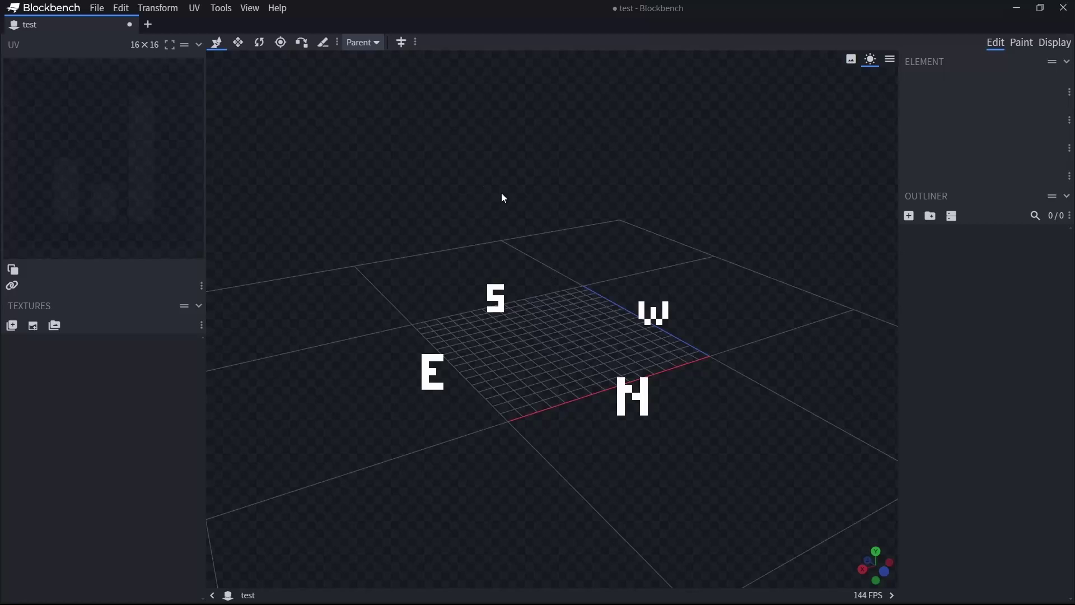
left_click_drag(504, 197, 243, 207)
left_click_drag(565, 217, 590, 206)
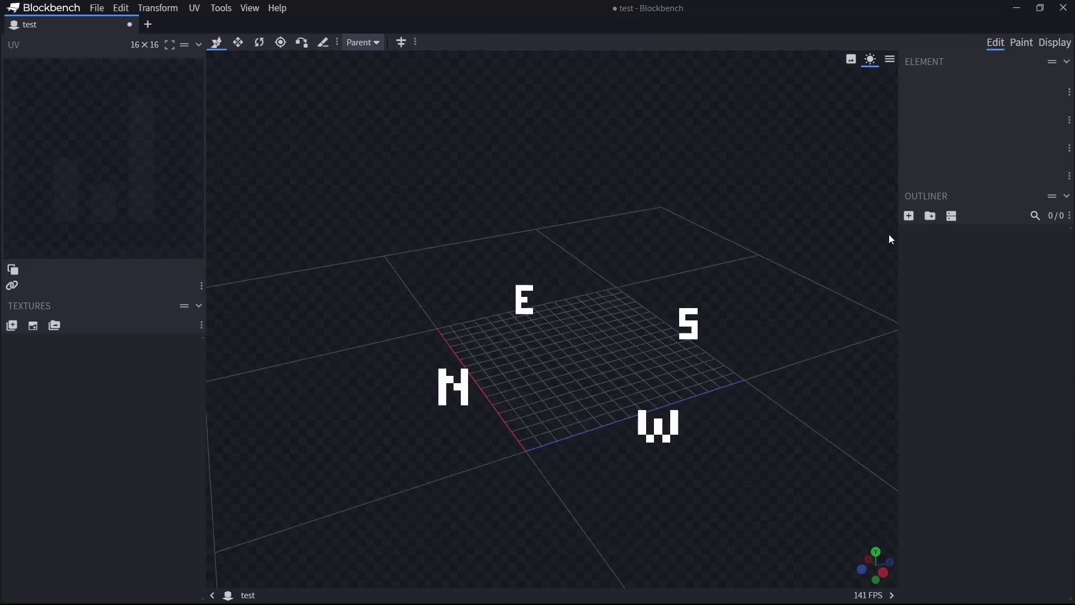
right_click_drag(731, 307, 728, 235)
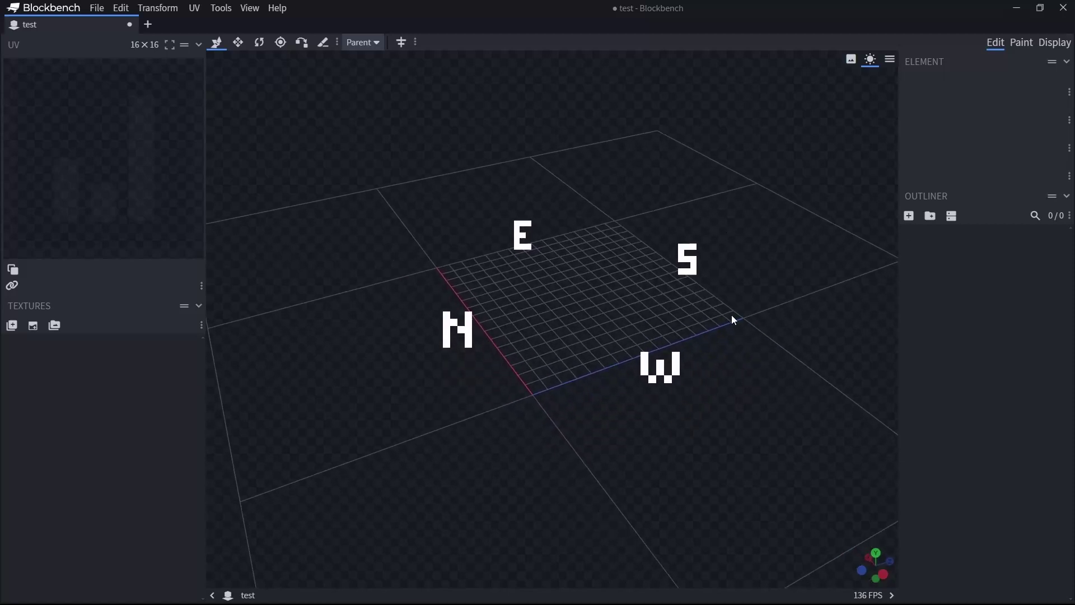
left_click_drag(576, 426, 552, 432)
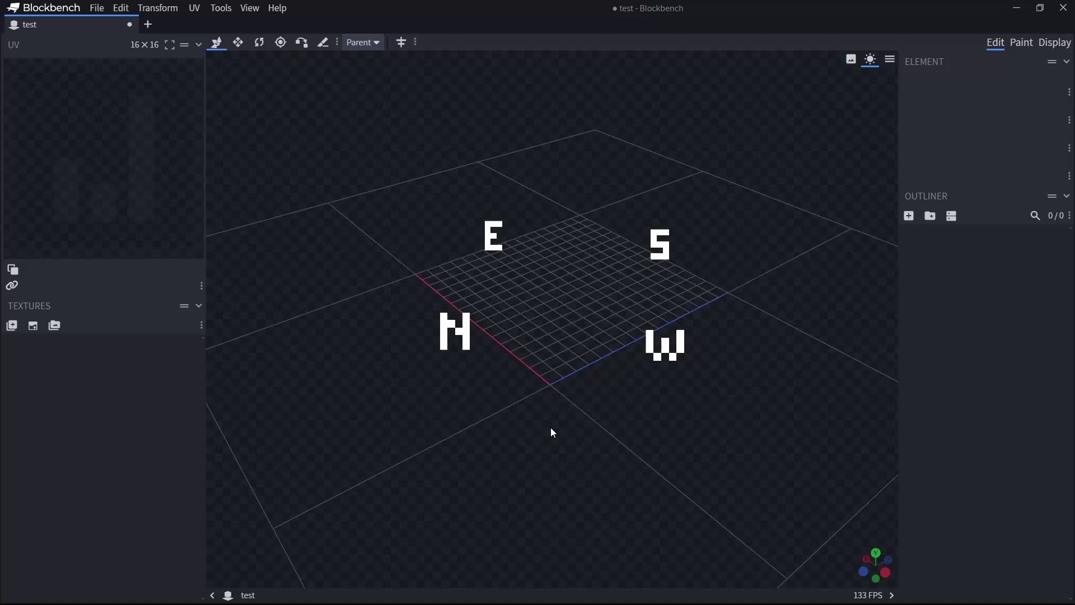